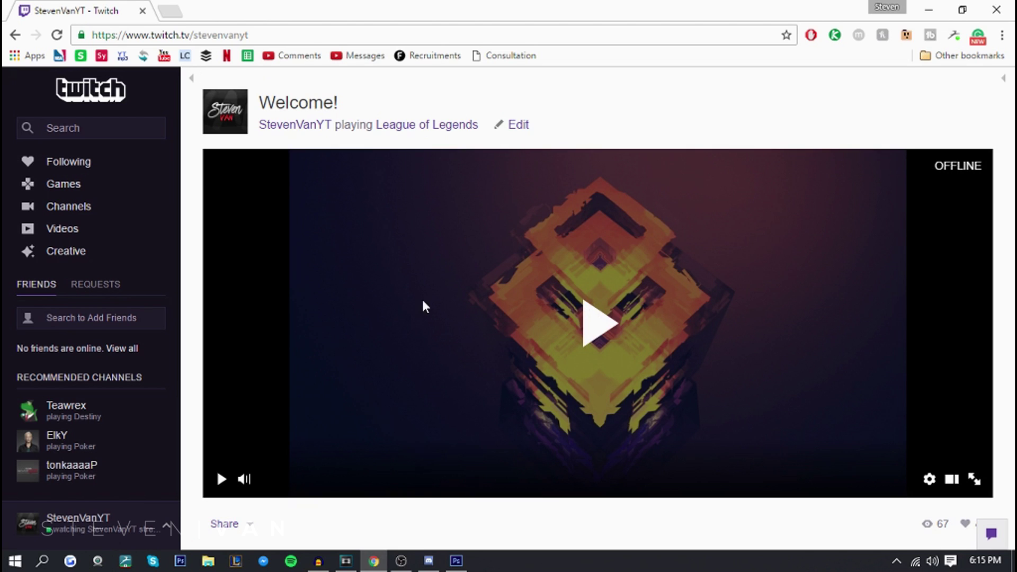
Scroll down the Twitch channel page past the OFFLINE player.
{"action": "scroll", "coordinate": [275, 261], "scroll_direction": "down", "scroll_amount": 2}
{"action": "scroll", "coordinate": [121, 319], "scroll_direction": "down", "scroll_amount": 2}
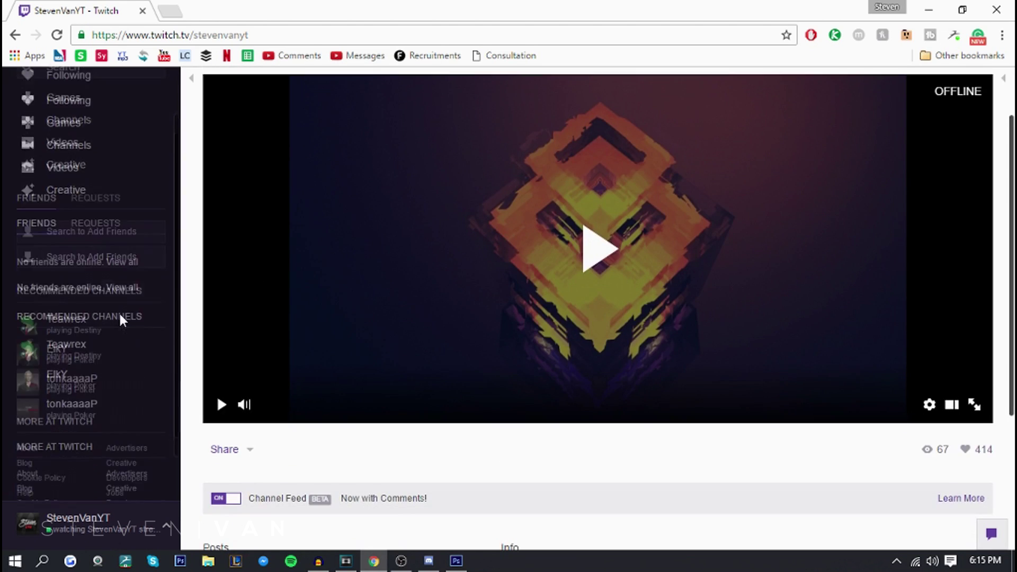
Bring OBS forward and inspect the Record scene's Image and Video Capture Device sources.
{"action": "left_click", "coordinate": [400, 561]}
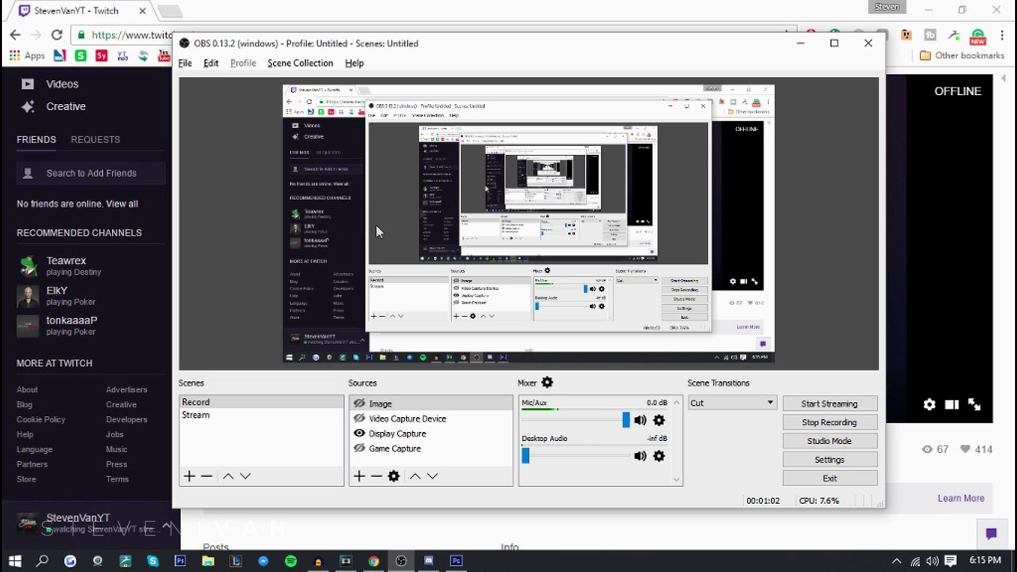
{"action": "left_click", "coordinate": [215, 404]}
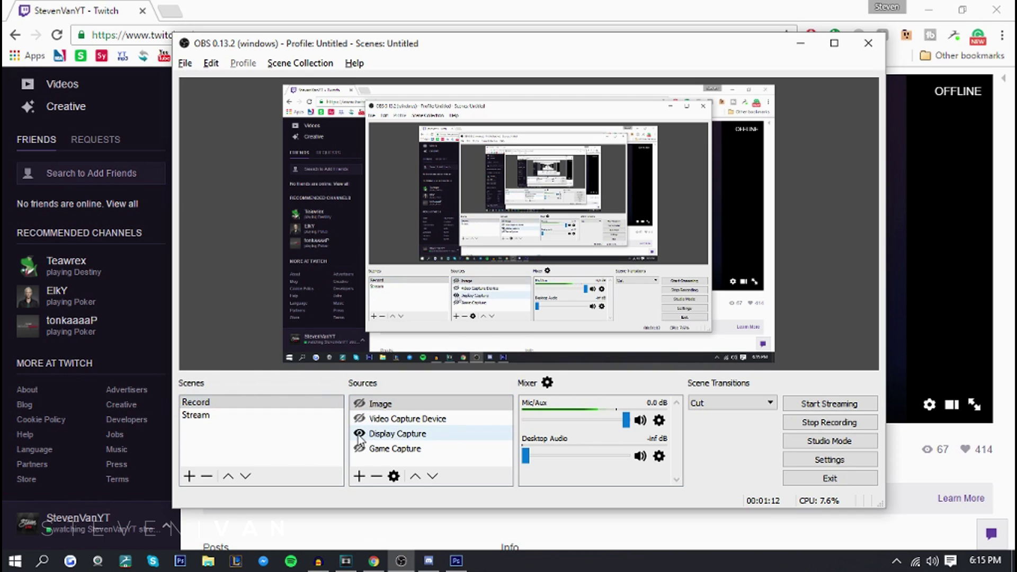
{"action": "left_click", "coordinate": [366, 405]}
{"action": "left_click", "coordinate": [278, 405]}
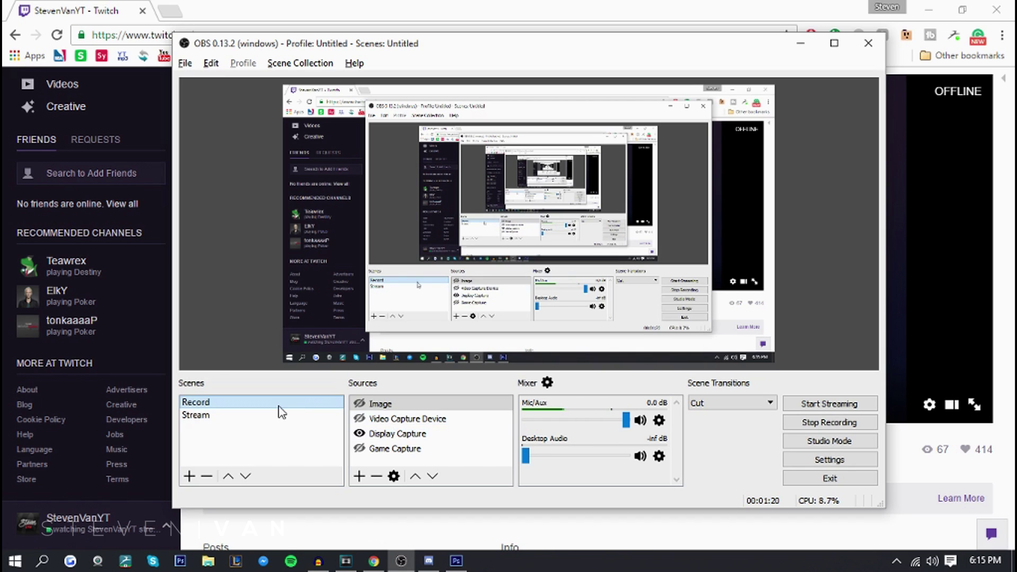
{"action": "left_click", "coordinate": [371, 406]}
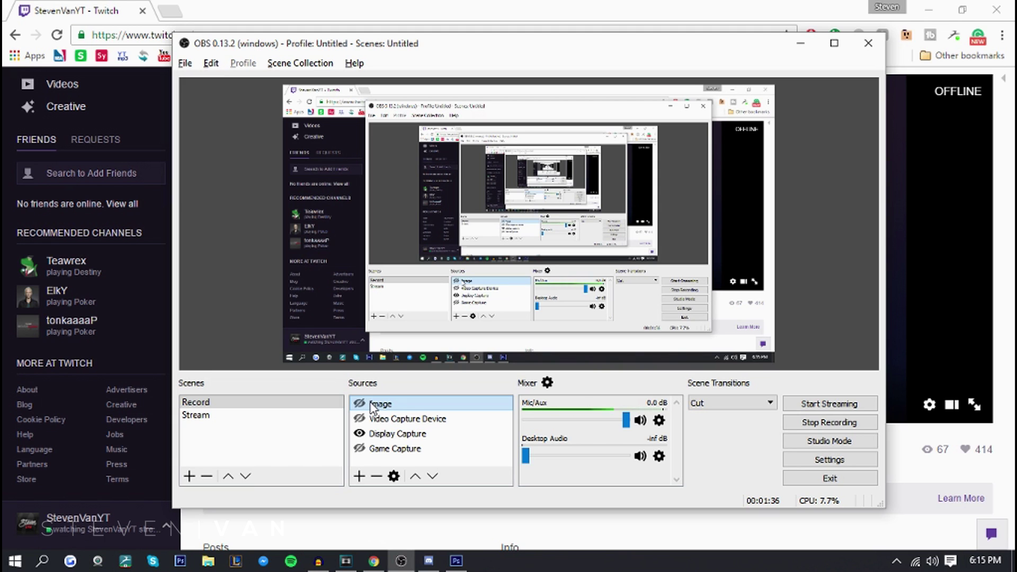
{"action": "right_click", "coordinate": [402, 418]}
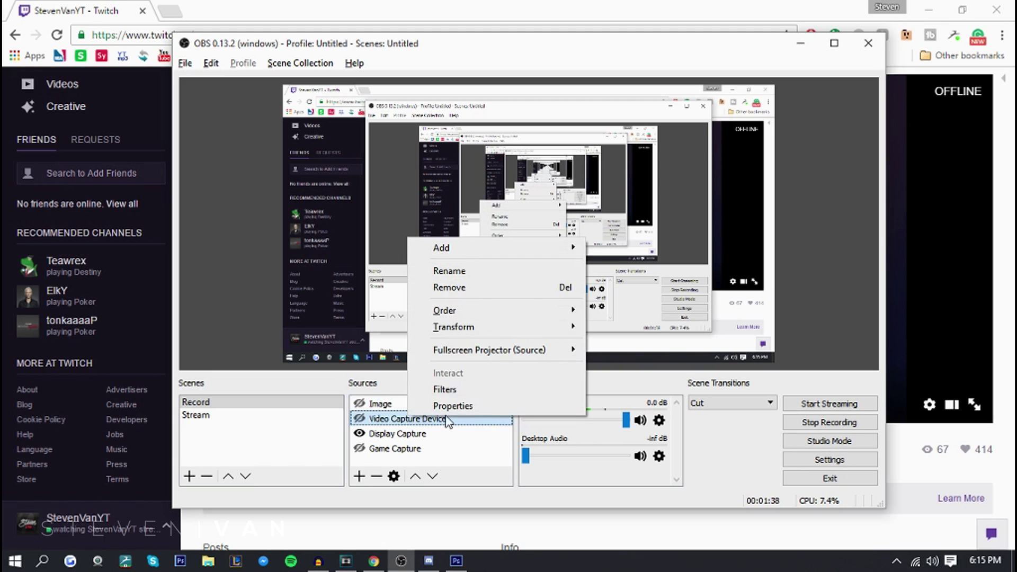
Review the Video Capture Device webcam properties beside the preview, then close them.
{"action": "left_click", "coordinate": [431, 405]}
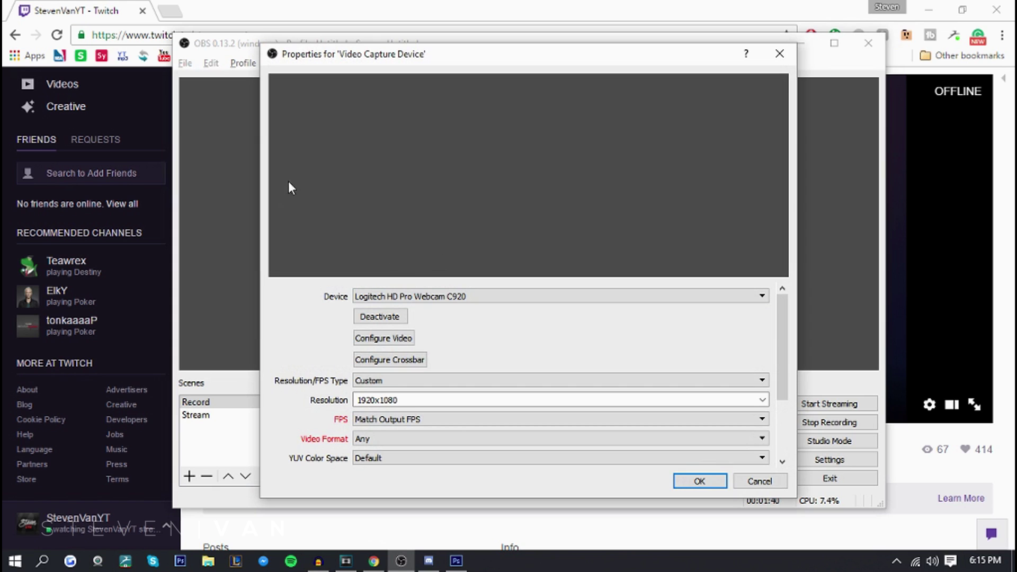
{"action": "left_click_drag", "start_coordinate": [384, 53], "coordinate": [245, 63]}
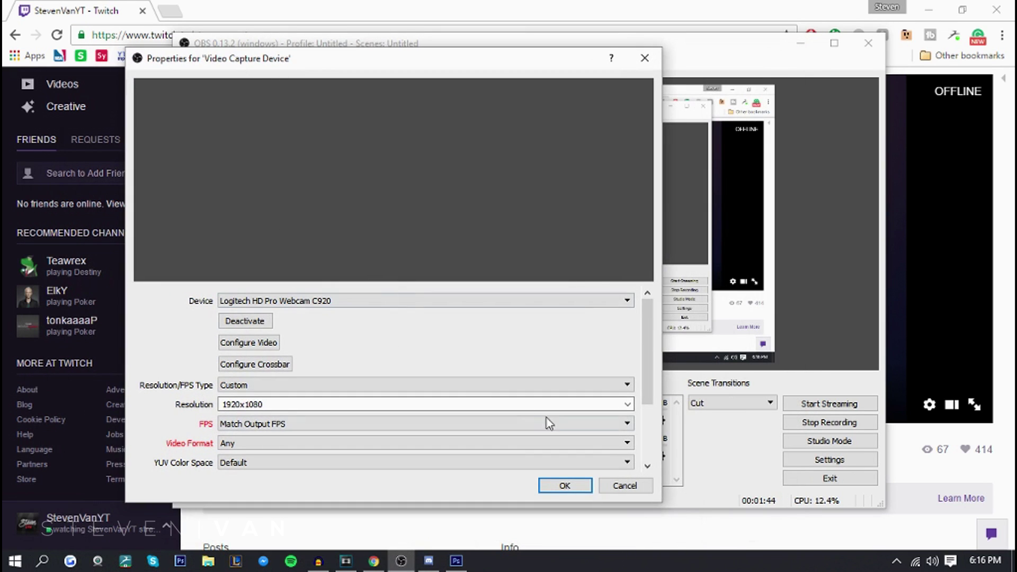
{"action": "left_click", "coordinate": [554, 486]}
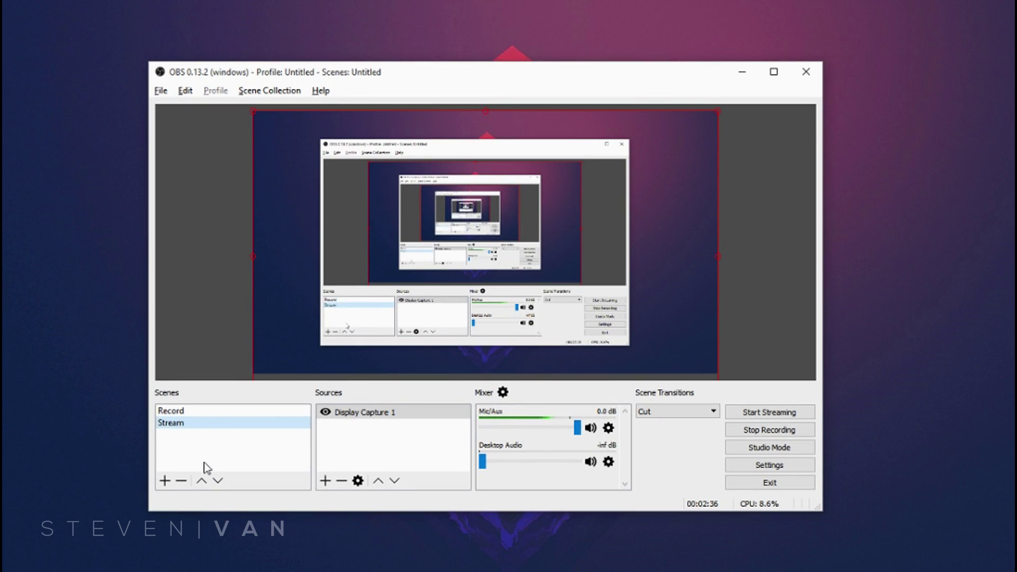
From the Stream scene's Add source menu, choose Video Capture Device.
{"action": "left_click", "coordinate": [354, 414]}
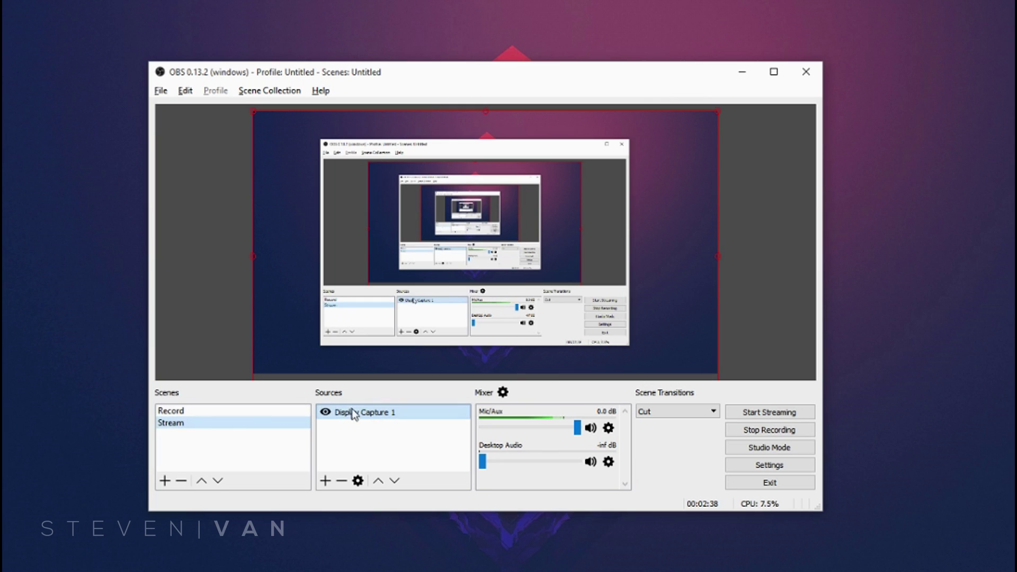
{"action": "right_click", "coordinate": [353, 433]}
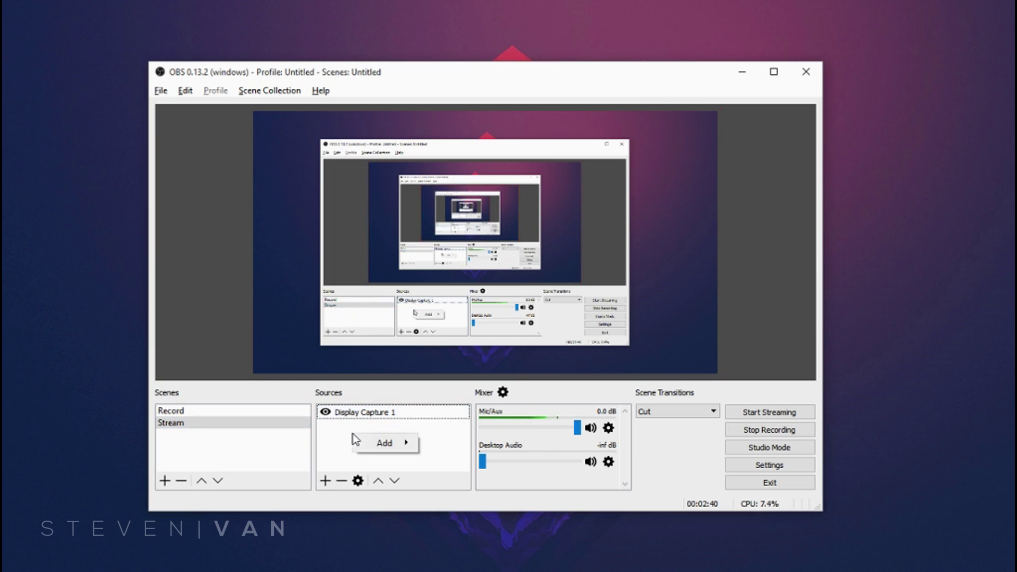
{"action": "left_click", "coordinate": [348, 431]}
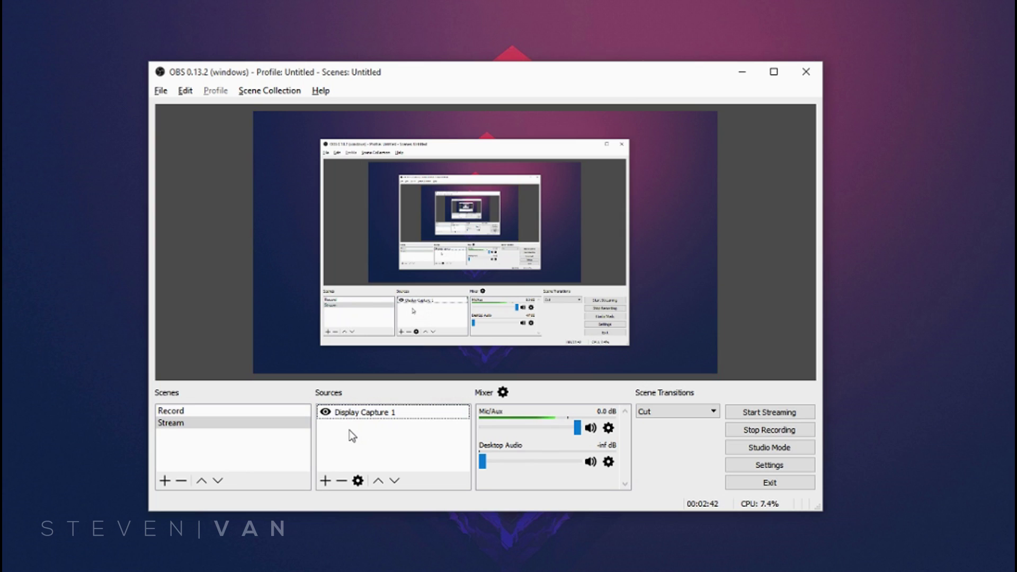
{"action": "right_click", "coordinate": [349, 430]}
{"action": "mouse_move", "coordinate": [385, 436]}
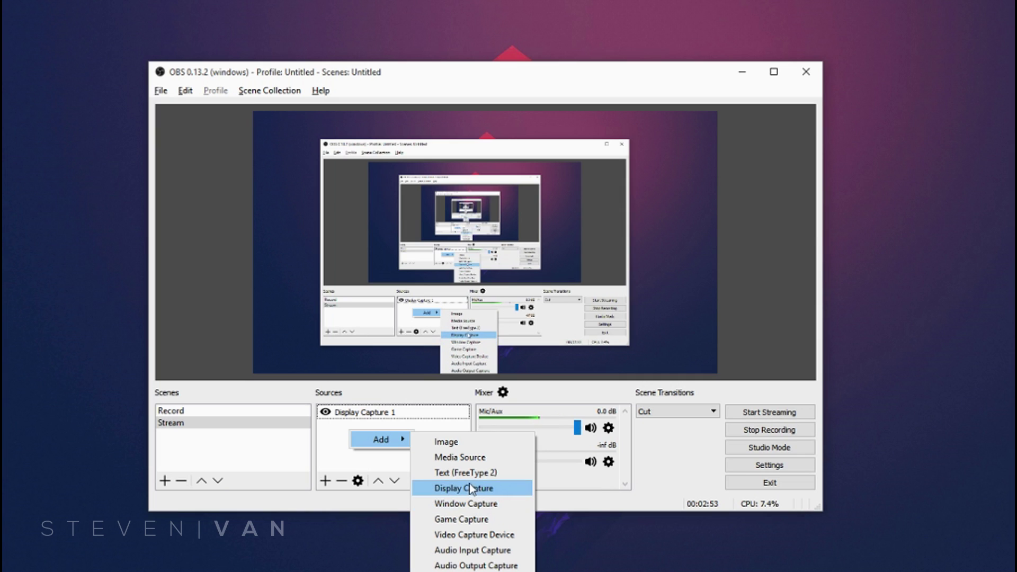
{"action": "left_click", "coordinate": [468, 536]}
Create Video Capture Device 1 and accept its default webcam properties.
{"action": "left_click", "coordinate": [518, 392]}
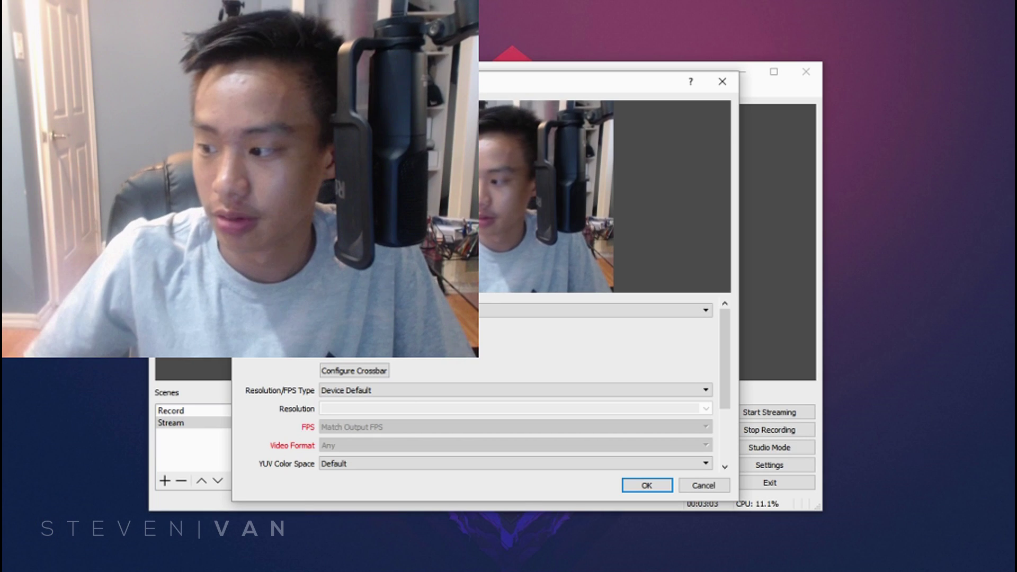
{"action": "left_click", "coordinate": [647, 485]}
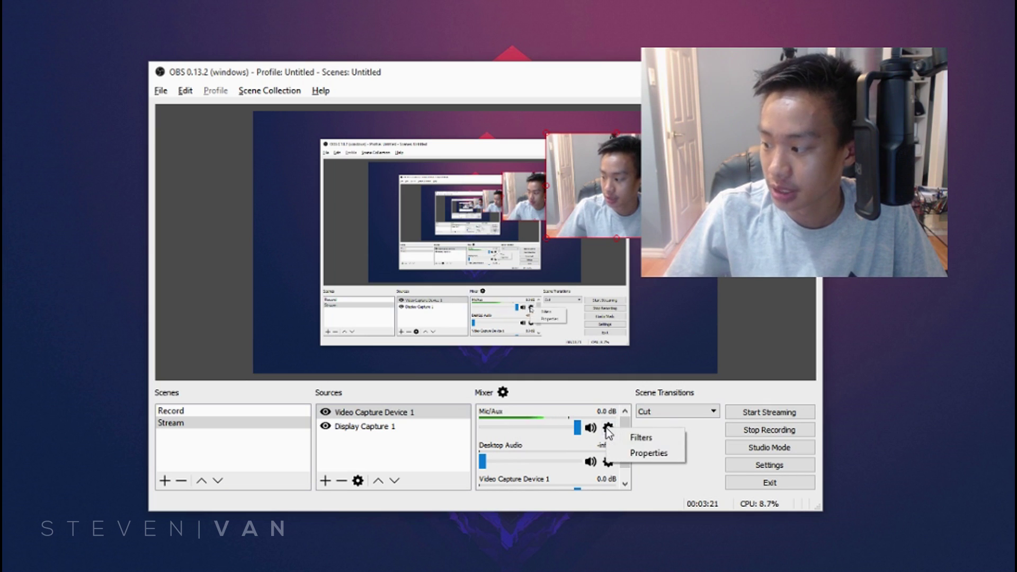
Look through the Mic/Aux audio properties.
{"action": "left_click", "coordinate": [646, 453]}
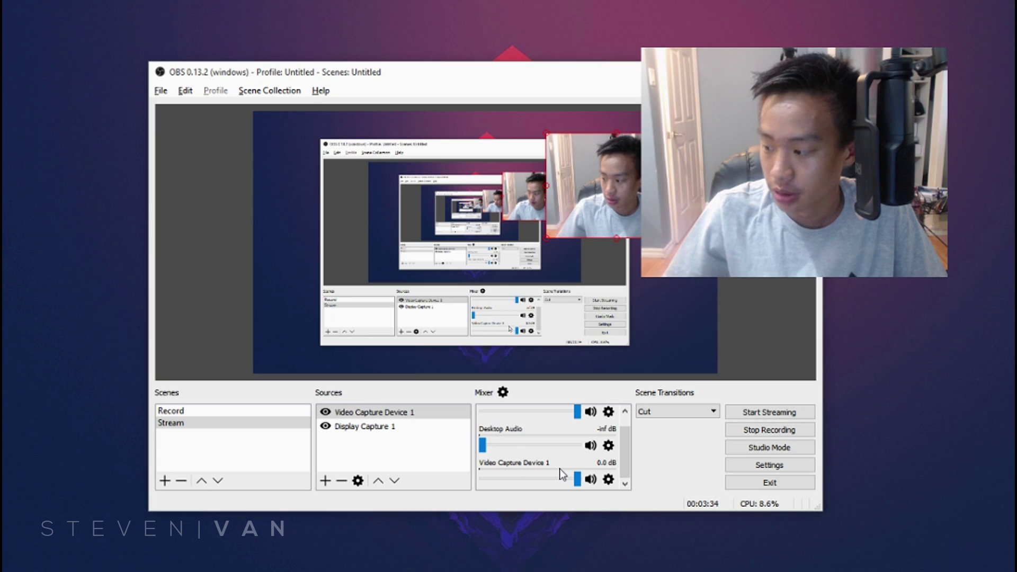
{"action": "scroll", "coordinate": [563, 474], "scroll_direction": "up", "scroll_amount": 1}
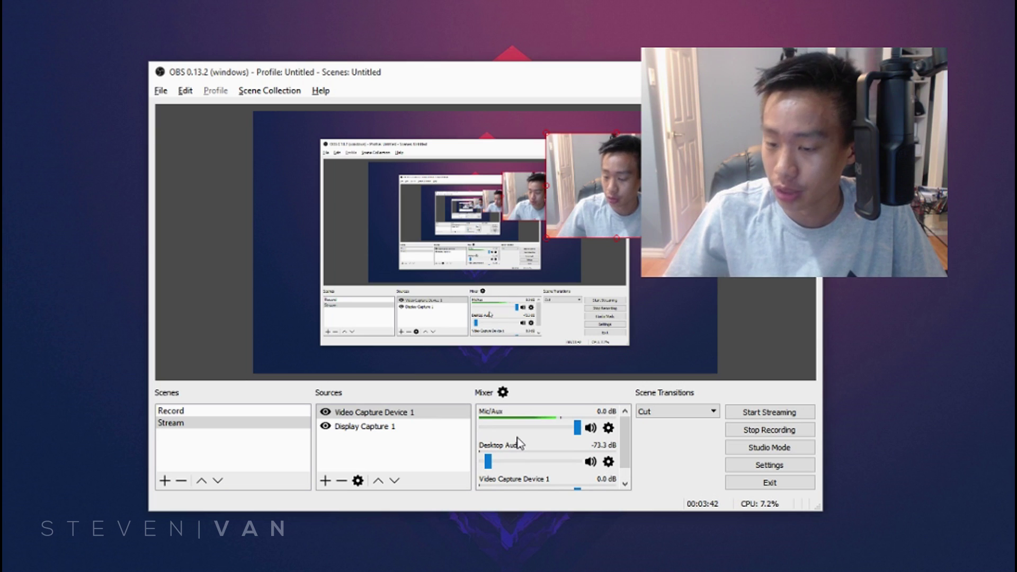
{"action": "scroll", "coordinate": [555, 463], "scroll_direction": "down", "scroll_amount": 2}
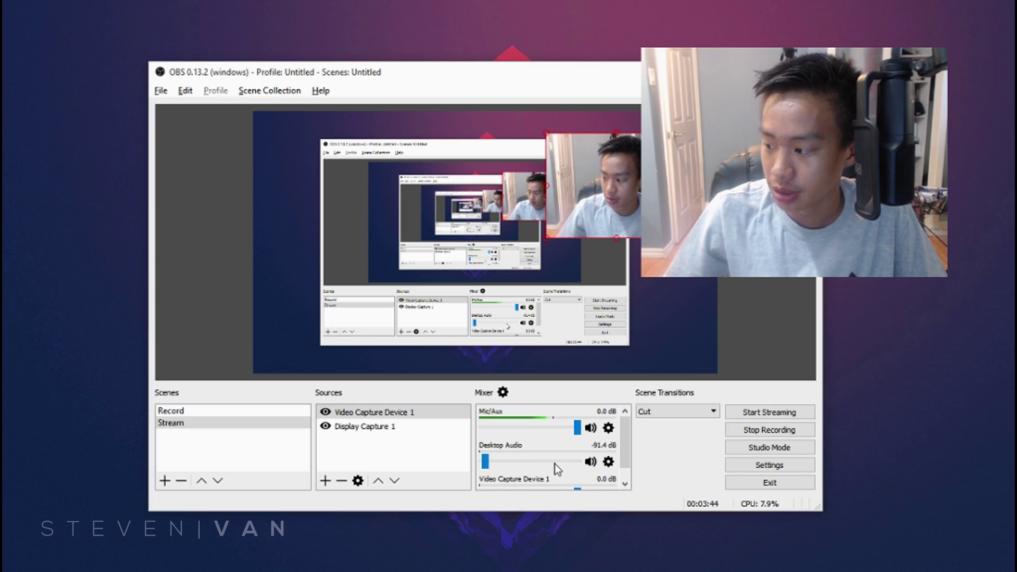
{"action": "scroll", "coordinate": [555, 463], "scroll_direction": "down", "scroll_amount": 2}
{"action": "scroll", "coordinate": [483, 462], "scroll_direction": "down", "scroll_amount": 1}
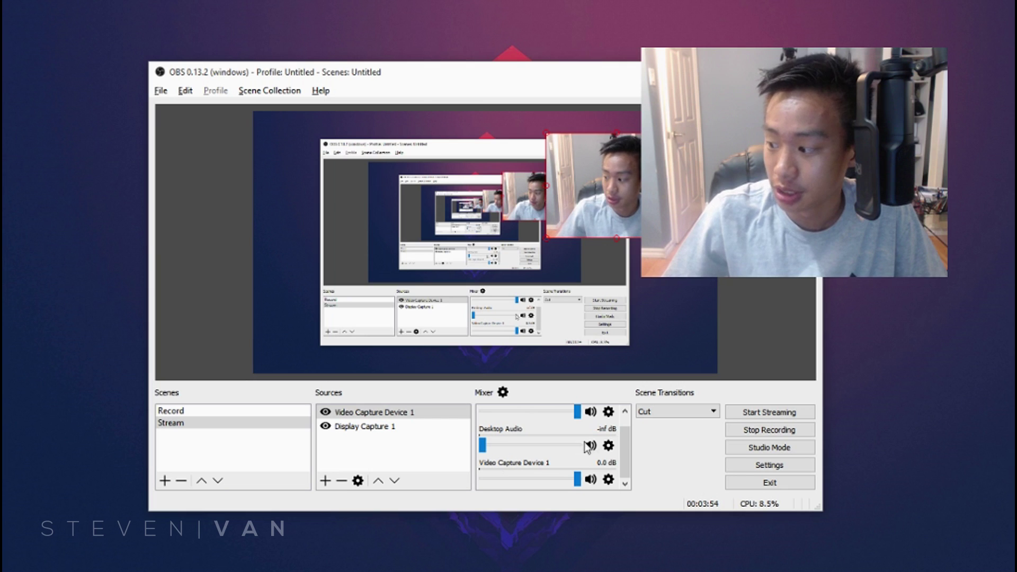
{"action": "scroll", "coordinate": [627, 427], "scroll_direction": "up", "scroll_amount": 1}
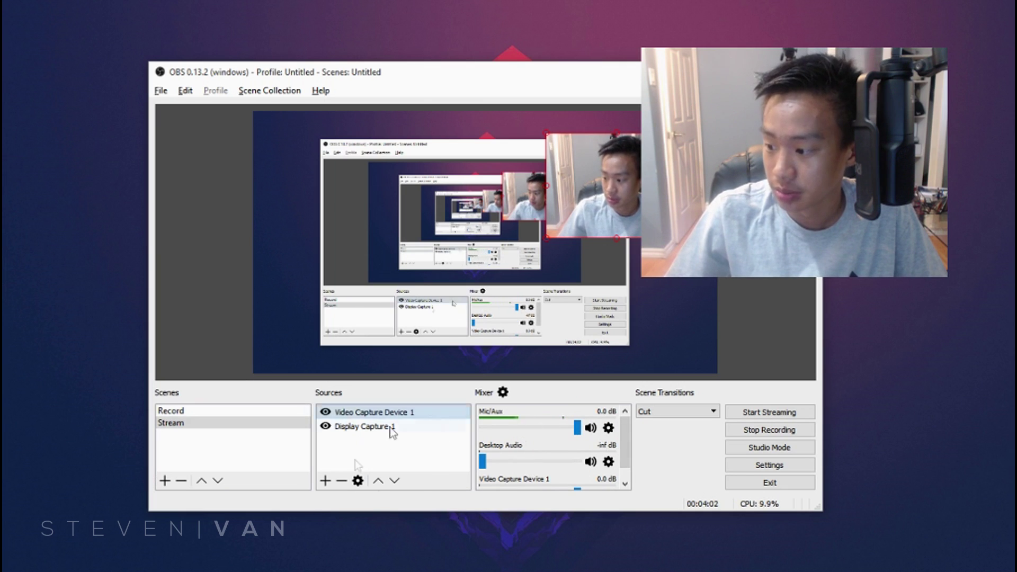
Add a new scene named Scene 1 and bring up the OBS Settings window.
{"action": "right_click", "coordinate": [211, 445]}
{"action": "left_click", "coordinate": [242, 455]}
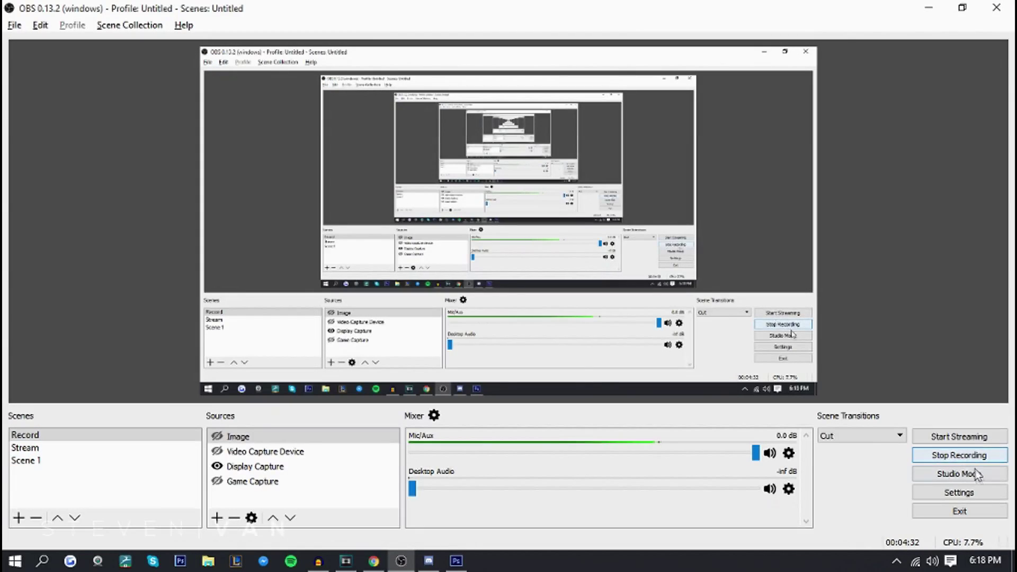
{"action": "left_click", "coordinate": [960, 492]}
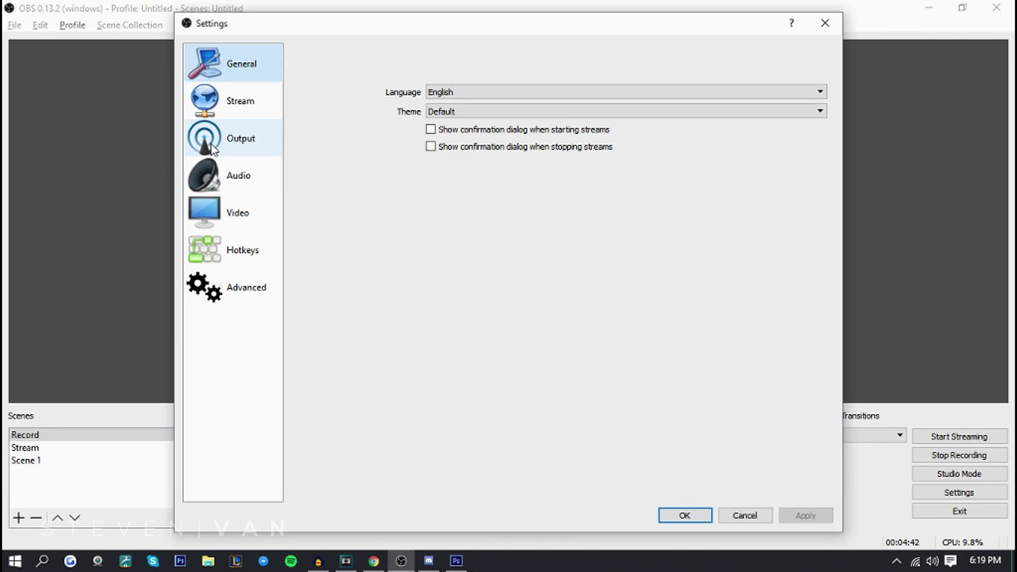
On the Stream settings page, keep Twitch as the service and open the server list.
{"action": "left_click", "coordinate": [220, 105]}
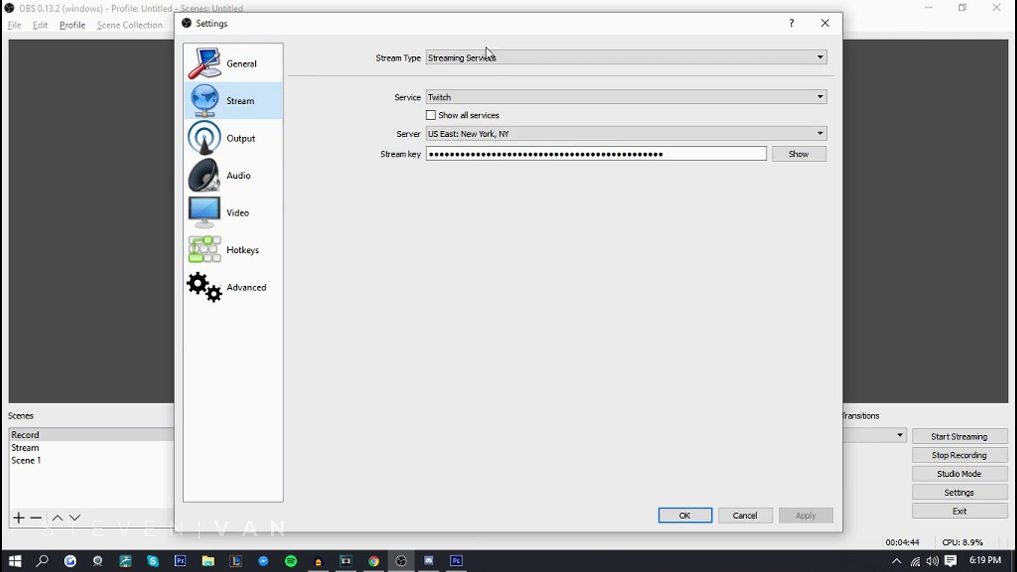
{"action": "left_click", "coordinate": [444, 100]}
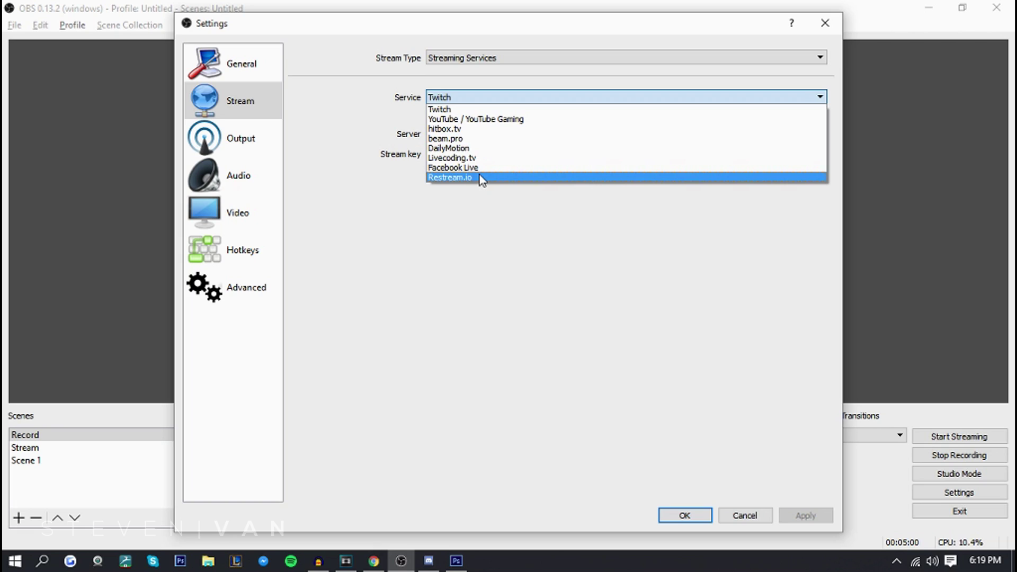
{"action": "left_click", "coordinate": [463, 217]}
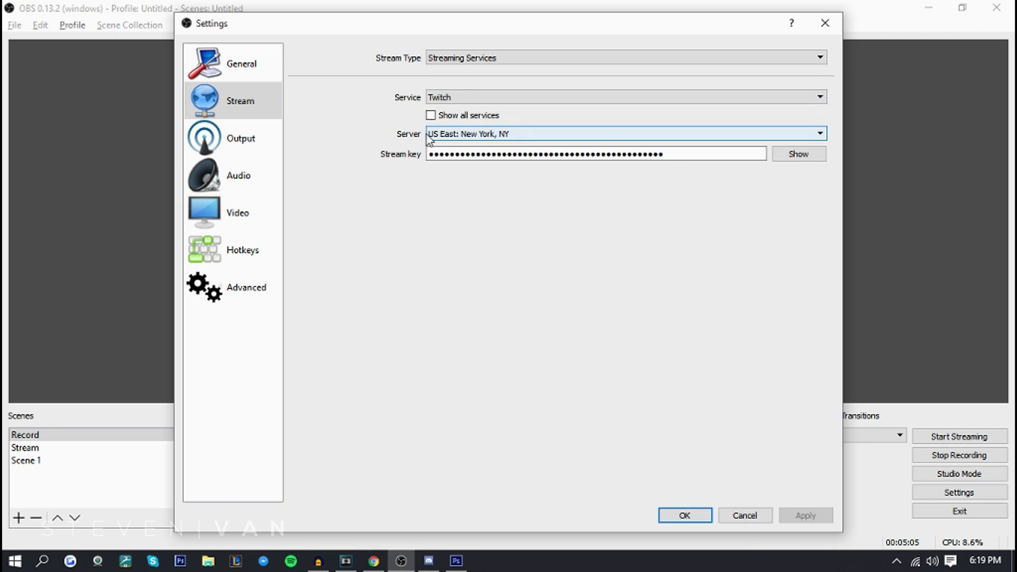
{"action": "left_click", "coordinate": [482, 135]}
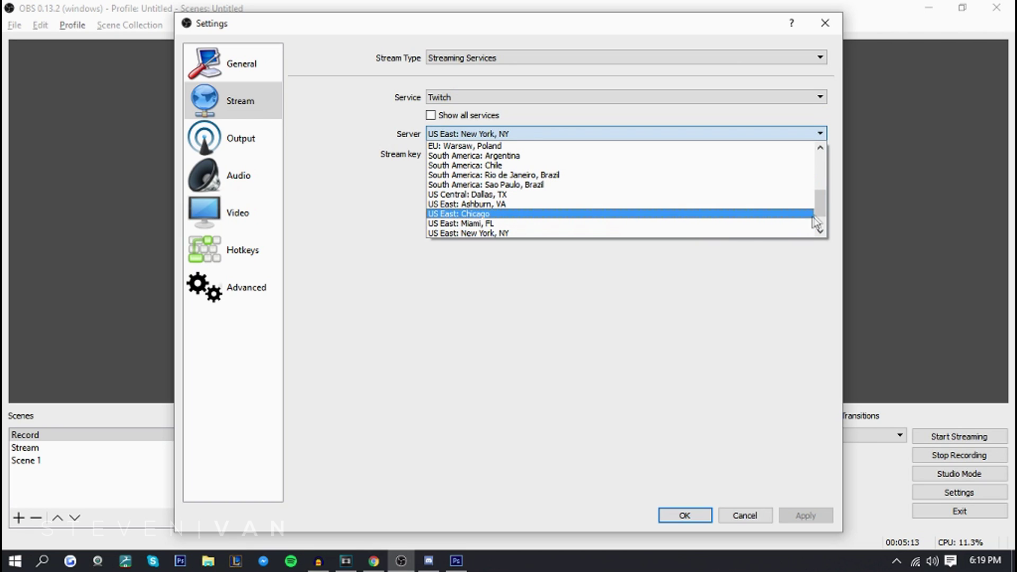
{"action": "left_click_drag", "start_coordinate": [823, 213], "coordinate": [823, 224]}
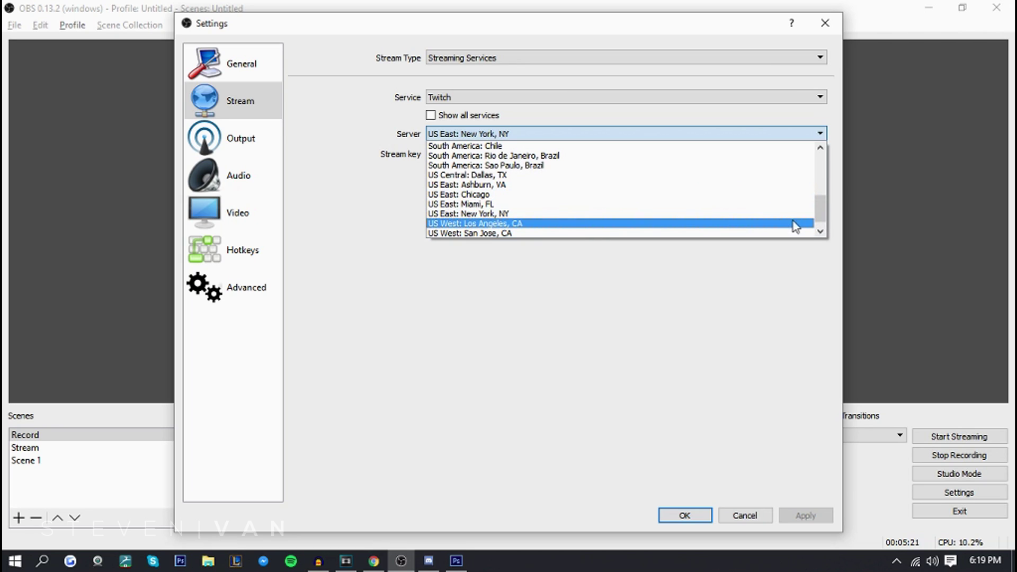
{"action": "left_click_drag", "start_coordinate": [823, 214], "coordinate": [814, 165]}
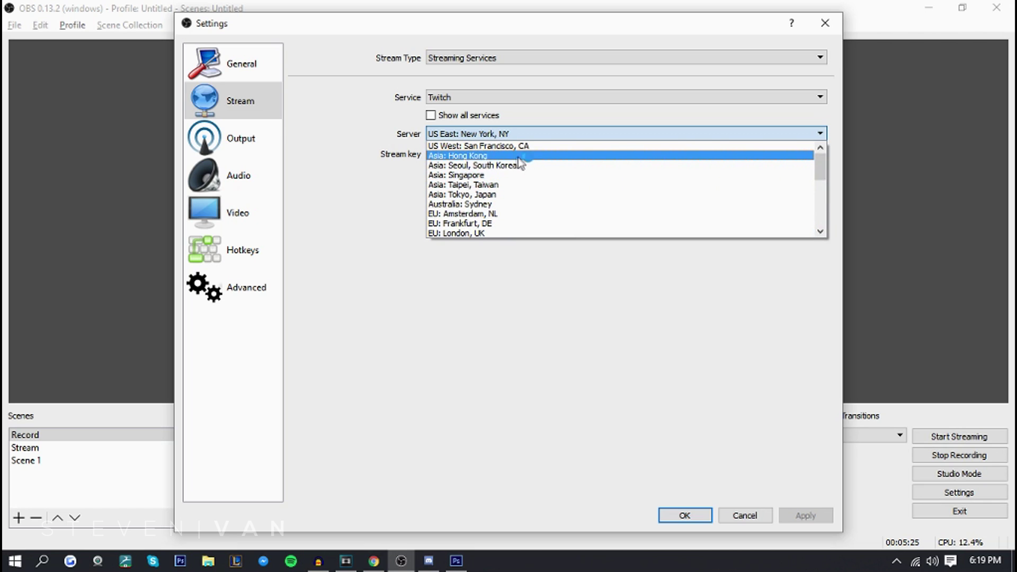
{"action": "left_click_drag", "start_coordinate": [822, 168], "coordinate": [822, 220]}
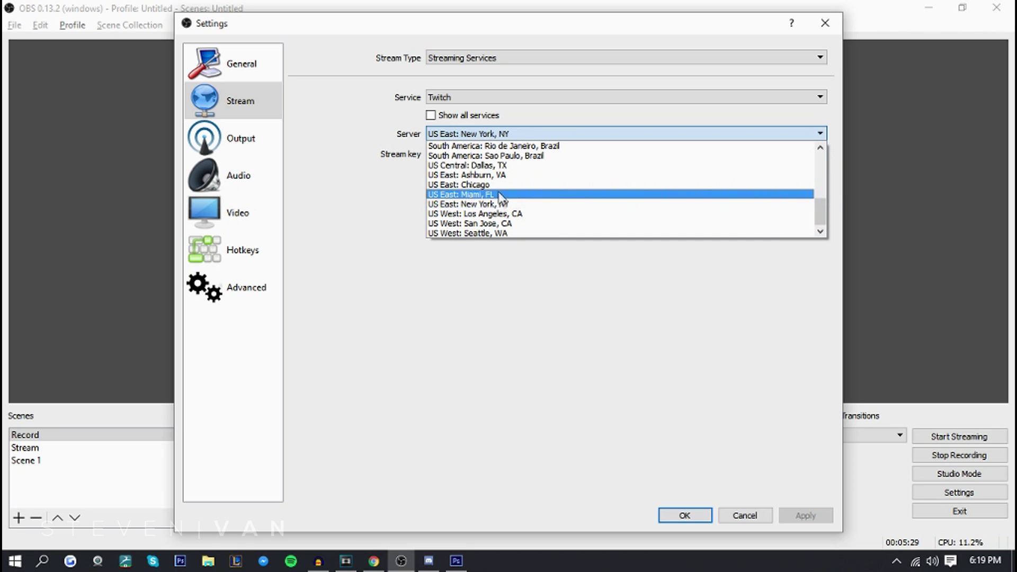
{"action": "left_click", "coordinate": [546, 261]}
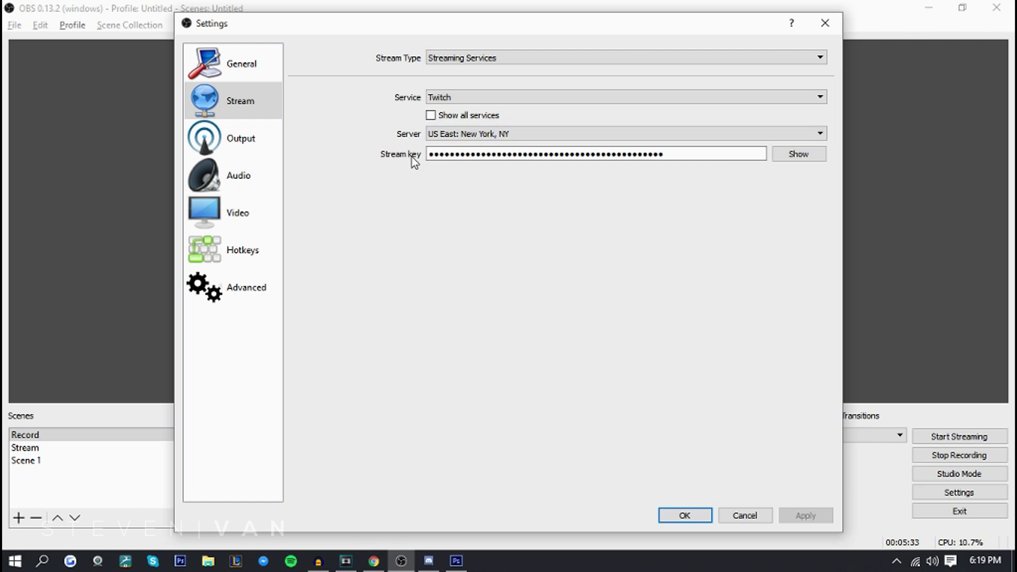
{"action": "left_click", "coordinate": [381, 564]}
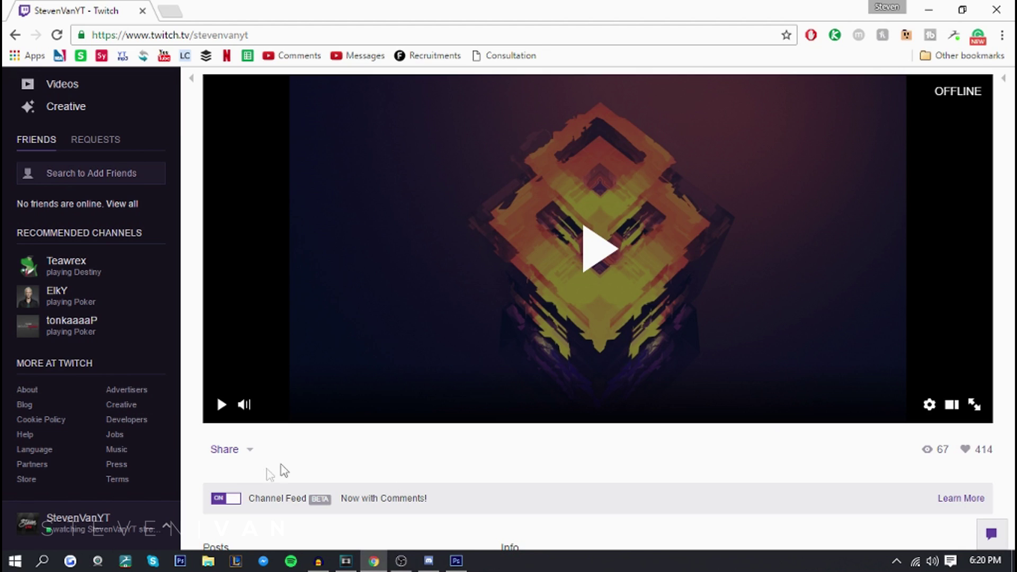
Go to the Twitch Dashboard via the account menu and show its Stream Key tab.
{"action": "scroll", "coordinate": [229, 478], "scroll_direction": "up", "scroll_amount": 1}
{"action": "scroll", "coordinate": [154, 431], "scroll_direction": "up", "scroll_amount": 3}
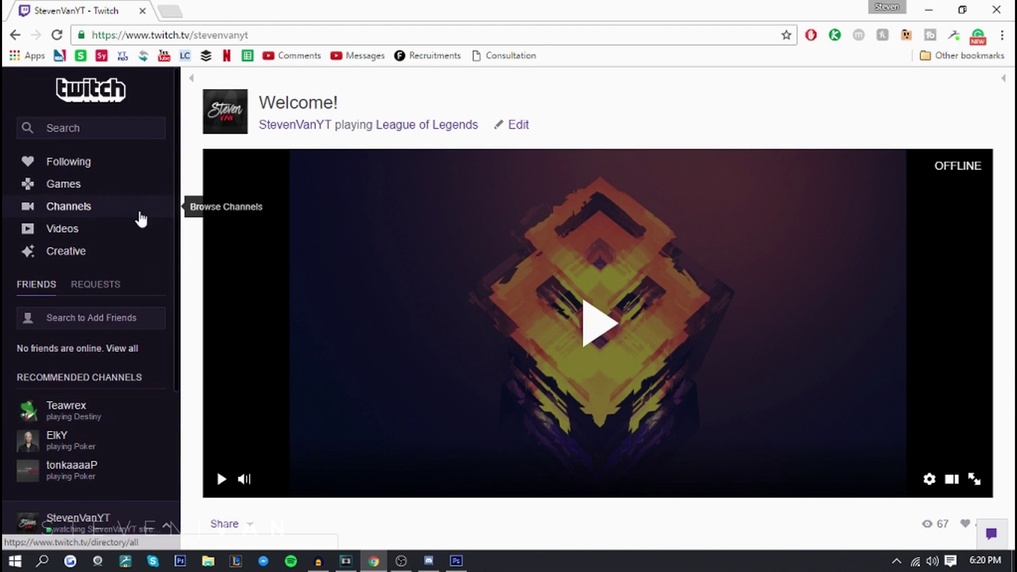
{"action": "scroll", "coordinate": [141, 455], "scroll_direction": "down", "scroll_amount": 3}
{"action": "left_click", "coordinate": [167, 526]}
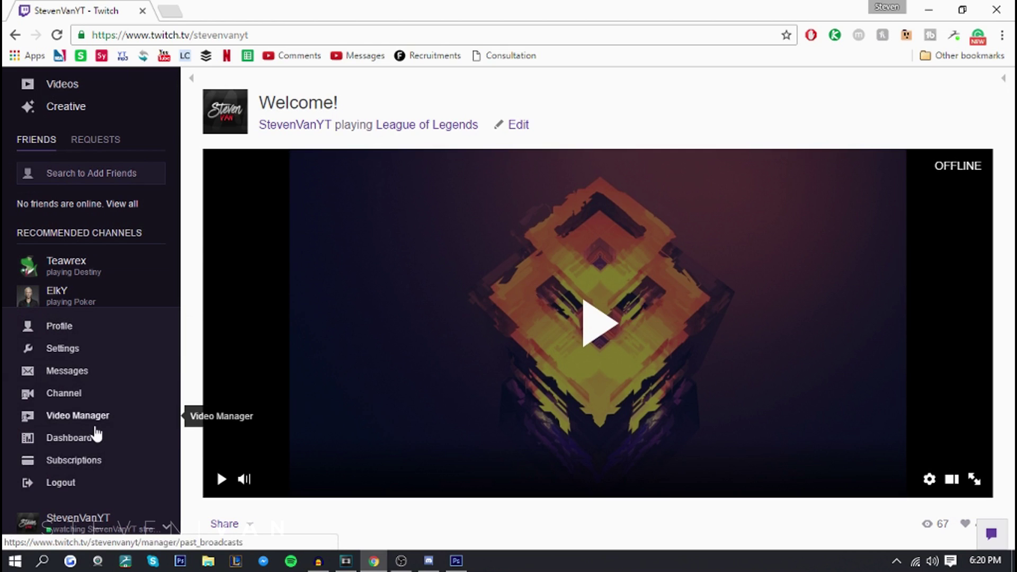
{"action": "left_click", "coordinate": [98, 438]}
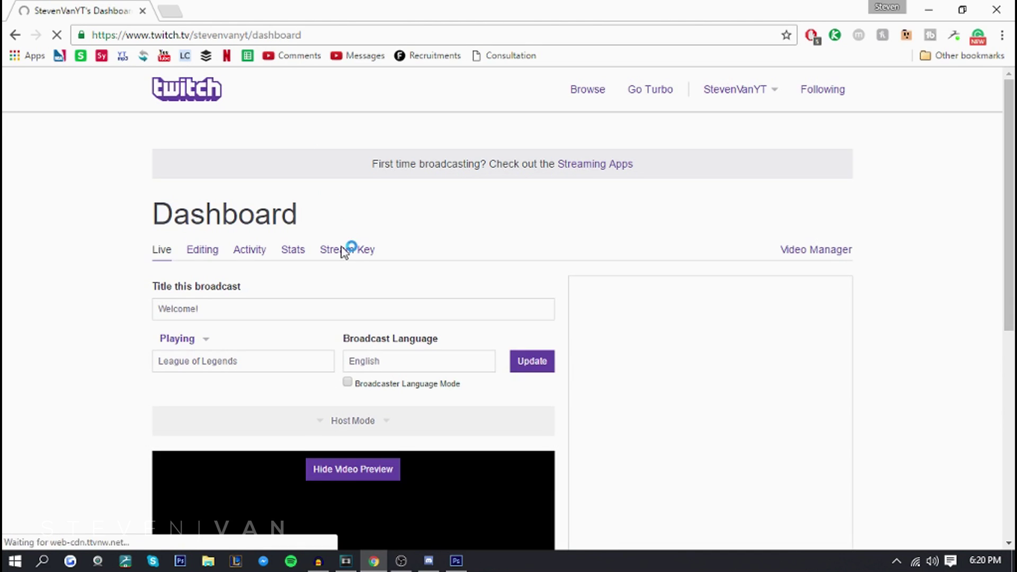
{"action": "left_click", "coordinate": [342, 251]}
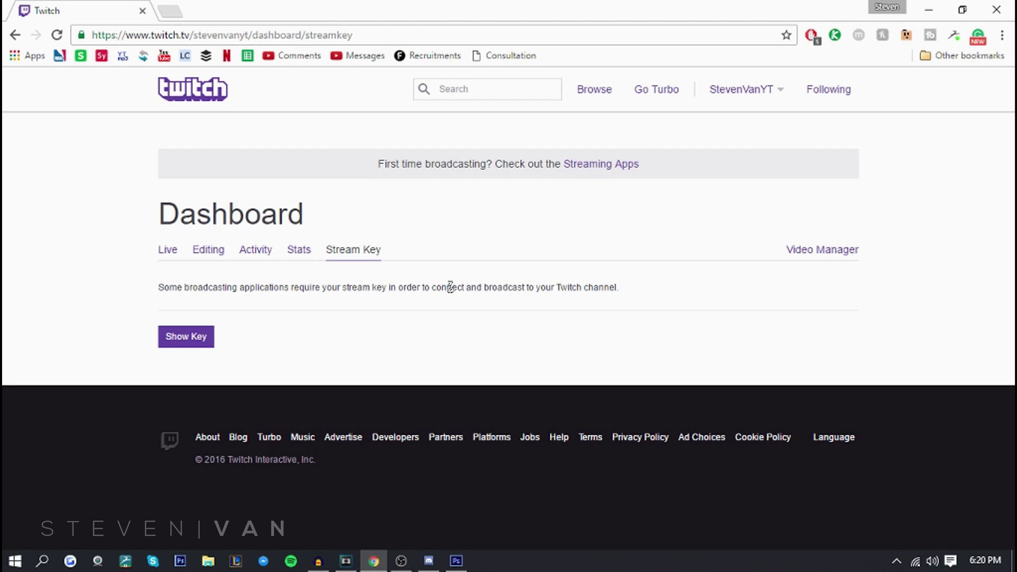
{"action": "left_click", "coordinate": [203, 343]}
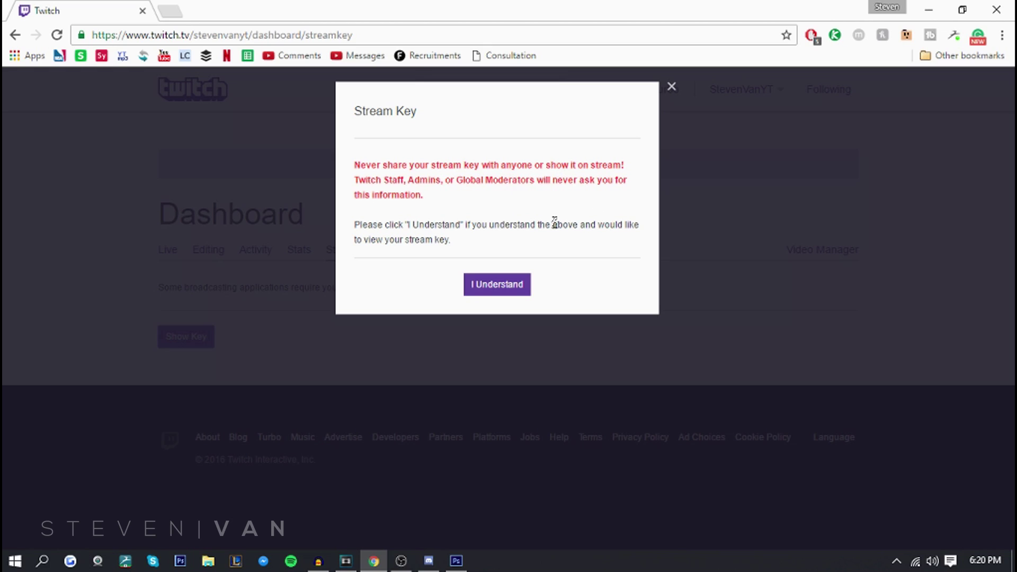
{"action": "left_click", "coordinate": [672, 78]}
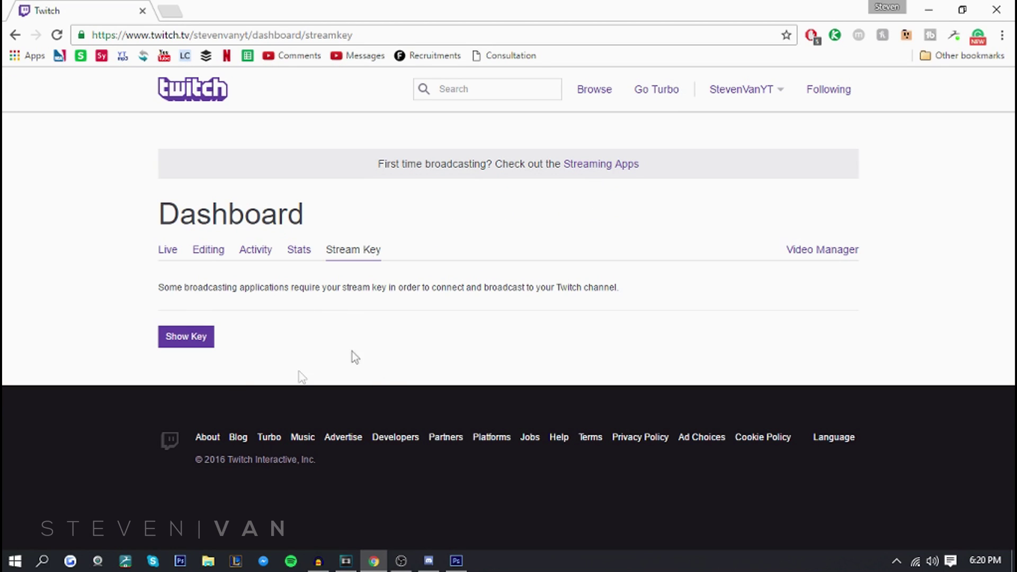
Remove /dashboard/streamkey from Chrome's address bar to load the main channel page.
{"action": "left_click", "coordinate": [412, 557]}
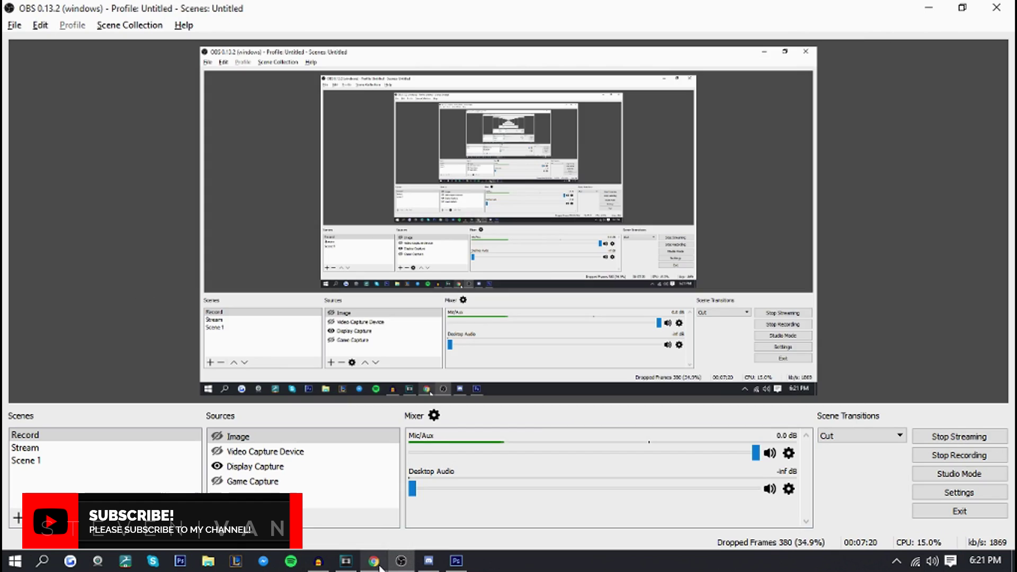
{"action": "left_click", "coordinate": [379, 564]}
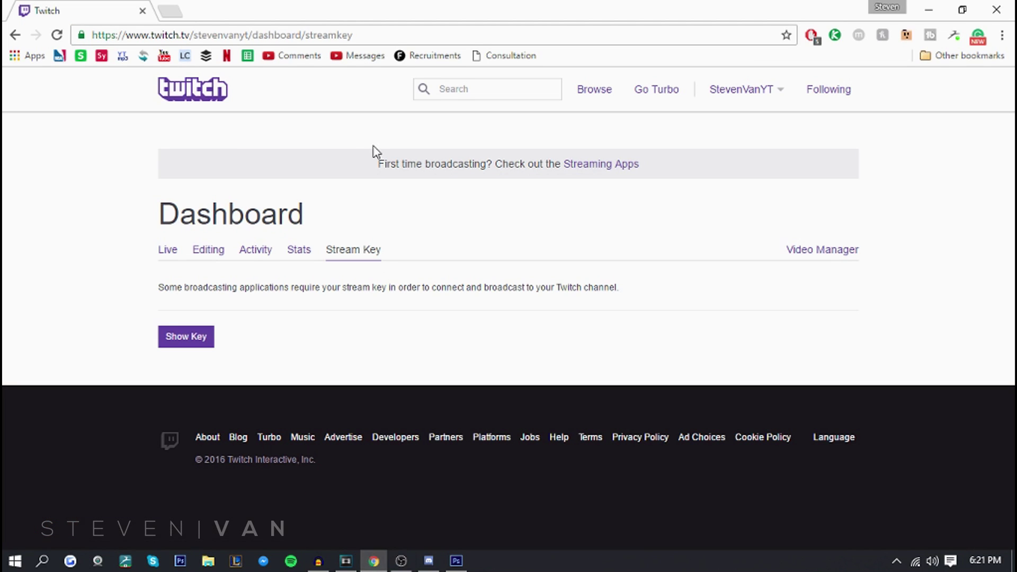
{"action": "left_click_drag", "start_coordinate": [363, 26], "coordinate": [251, 21]}
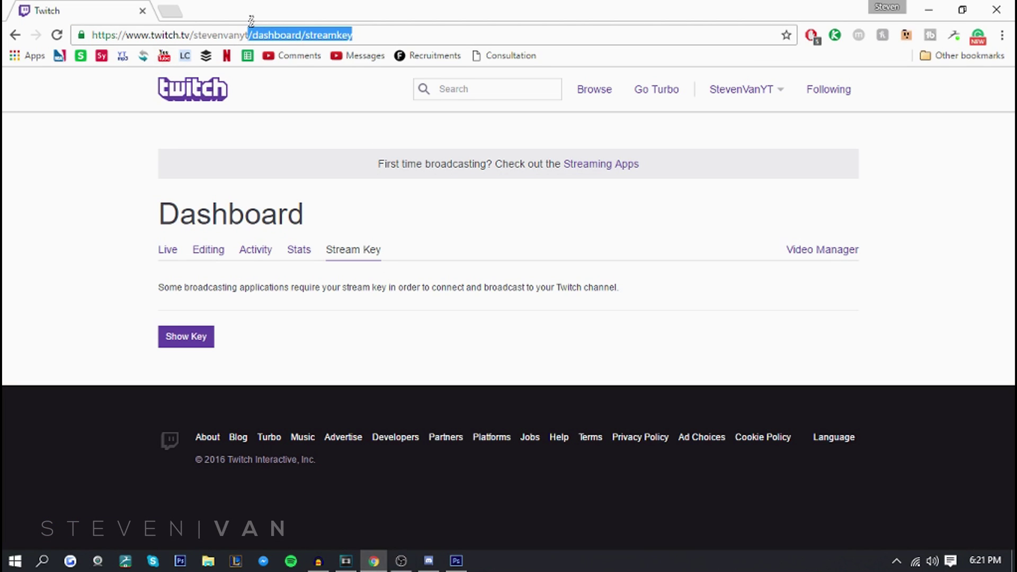
{"action": "key", "text": "BackSpace"}
{"action": "key", "text": "Return"}
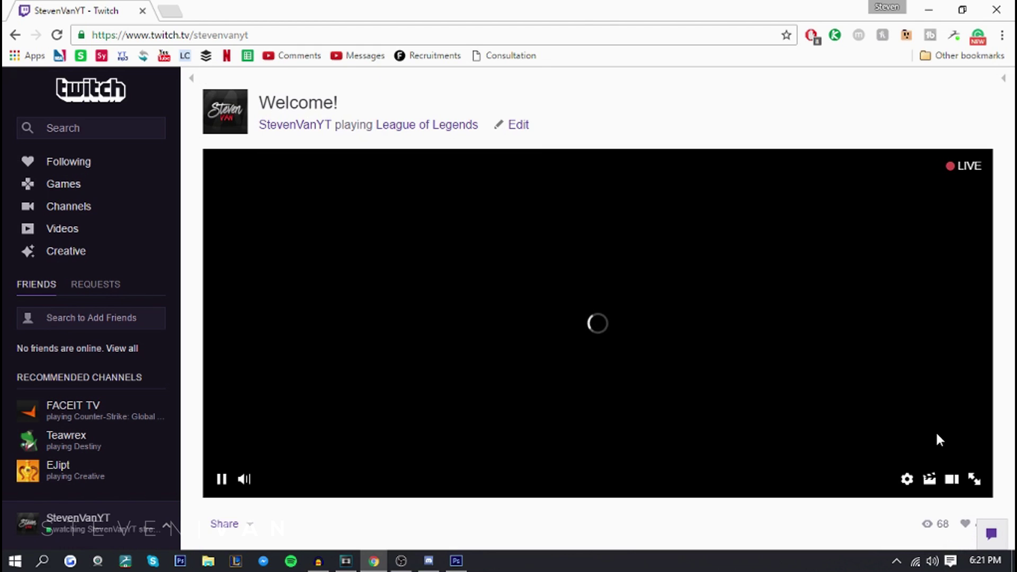
Scroll the channel page to watch the LIVE player mirroring the desktop.
{"action": "scroll", "coordinate": [753, 411], "scroll_direction": "down", "scroll_amount": 4}
{"action": "scroll", "coordinate": [744, 408], "scroll_direction": "up", "scroll_amount": 3}
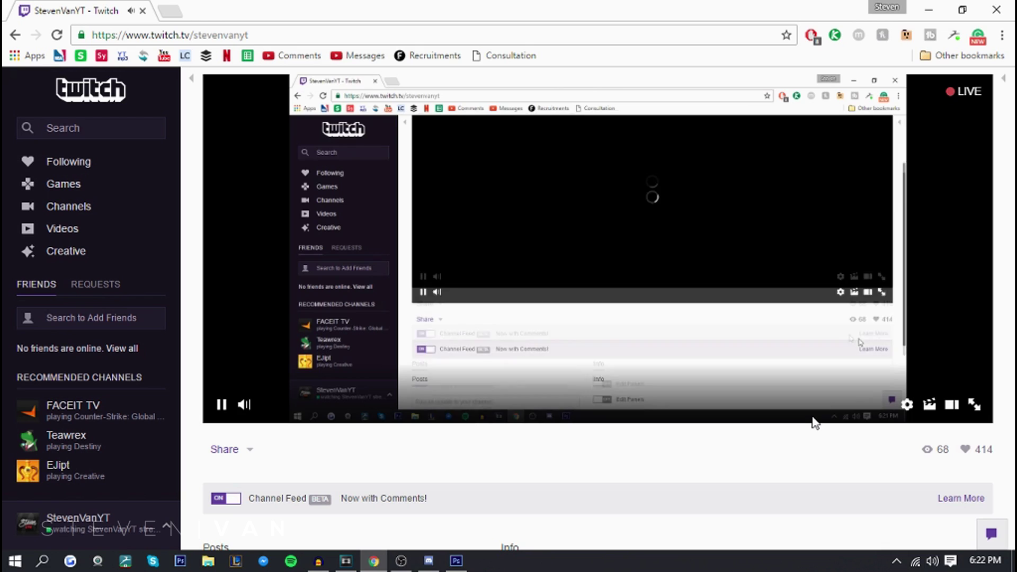
{"action": "scroll", "coordinate": [815, 422], "scroll_direction": "up", "scroll_amount": 2}
{"action": "scroll", "coordinate": [815, 422], "scroll_direction": "up", "scroll_amount": 2}
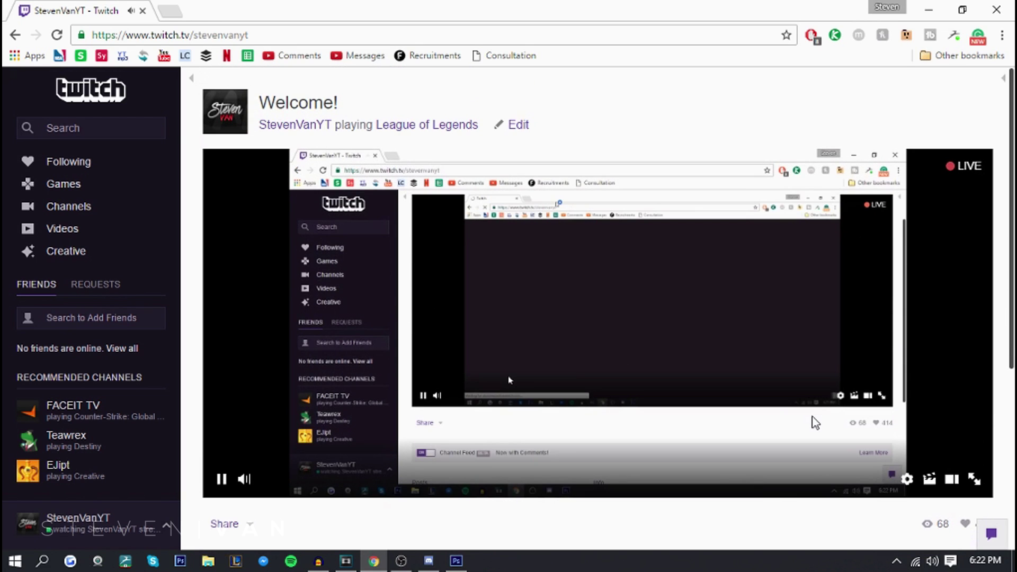